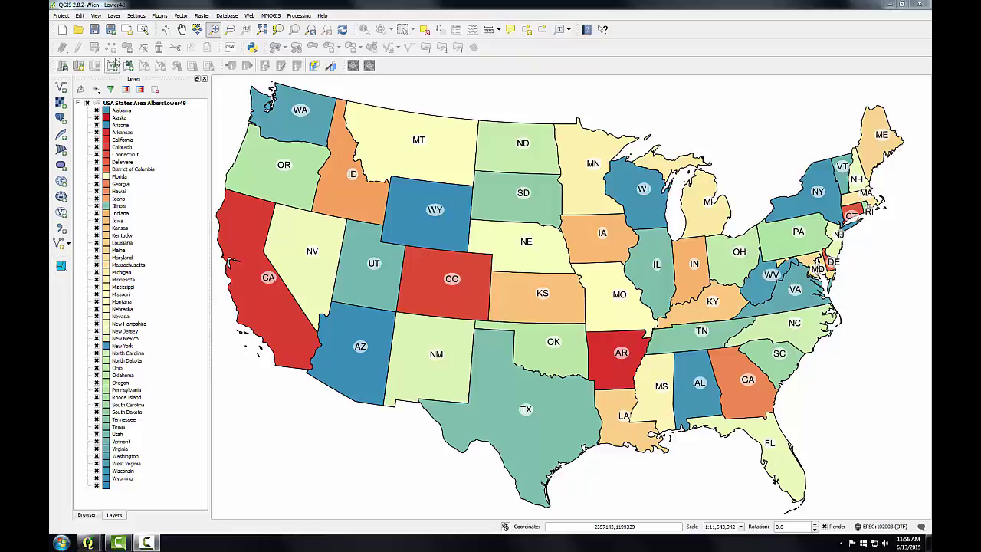
Step: Create a new print composer titled 'Lower 48'
left_click(61, 16)
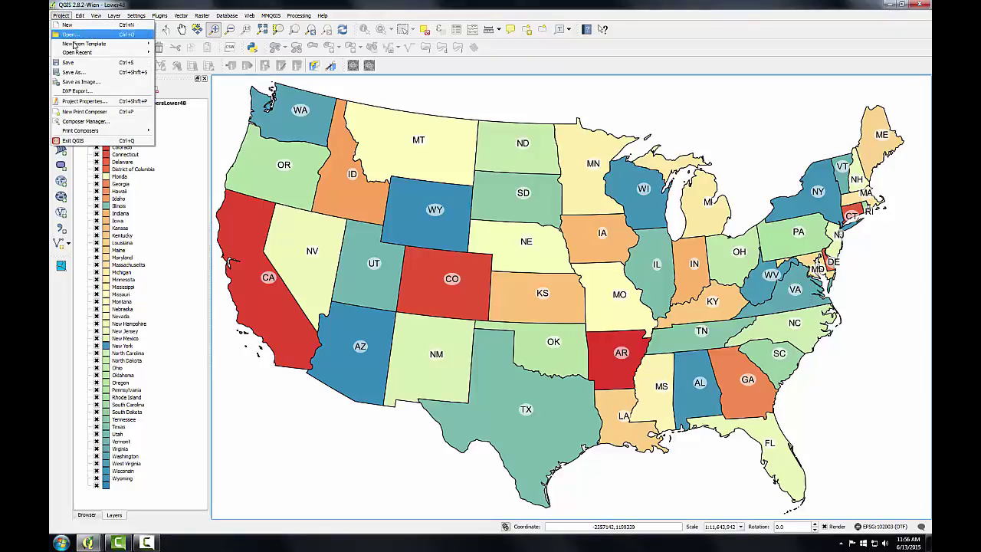
left_click(85, 112)
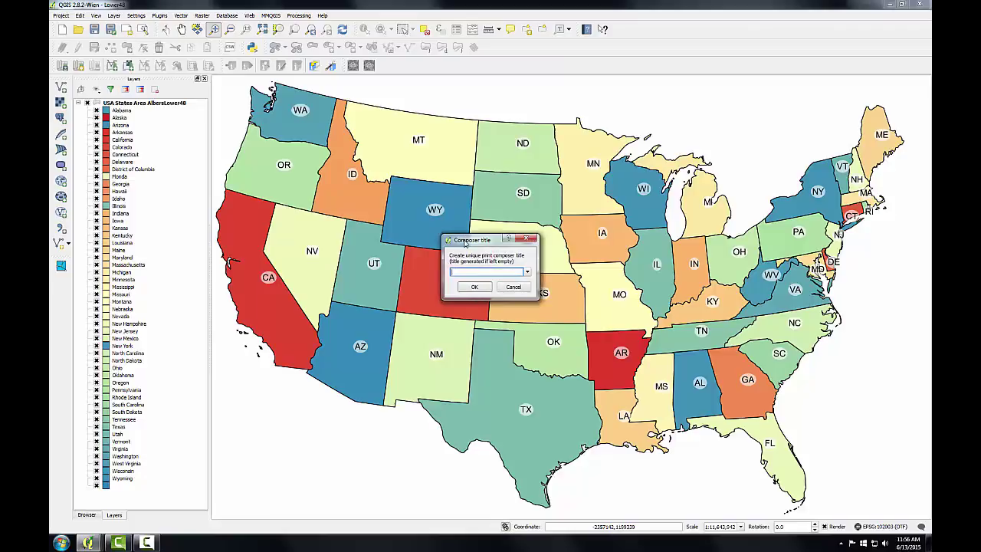
type("Lower 48")
left_click(474, 289)
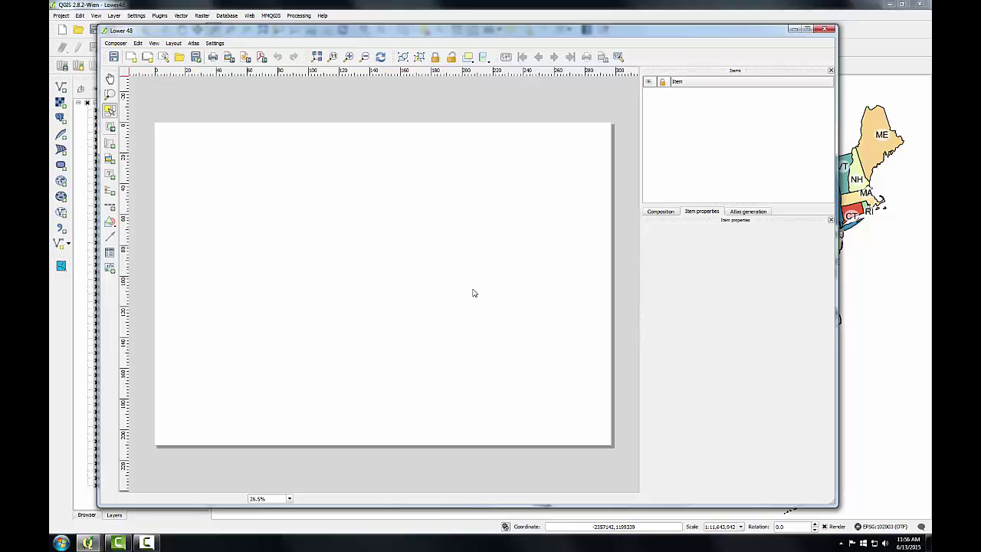
Step: Set the composer page to the ANSI A (Letter; 8.5x11 in) preset in landscape
left_click(661, 214)
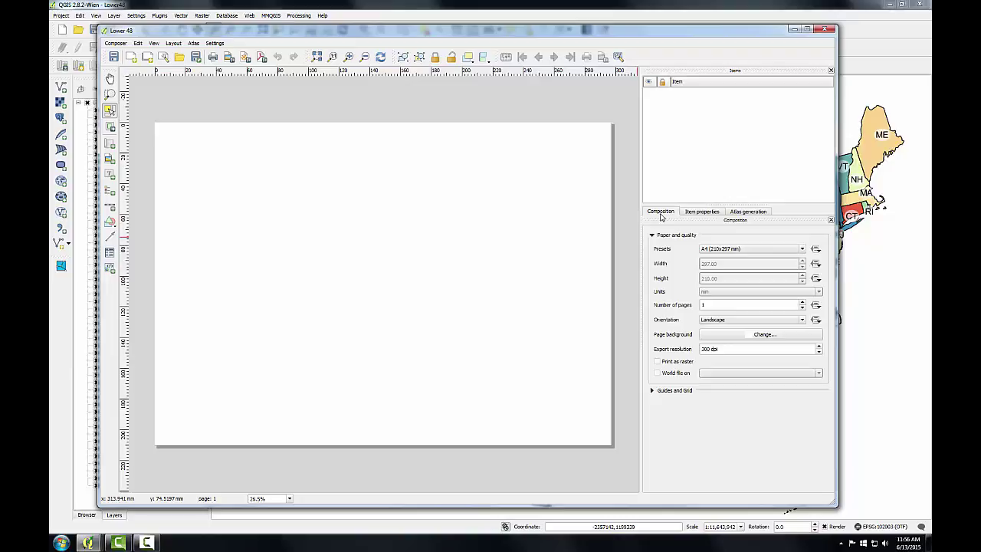
left_click(802, 253)
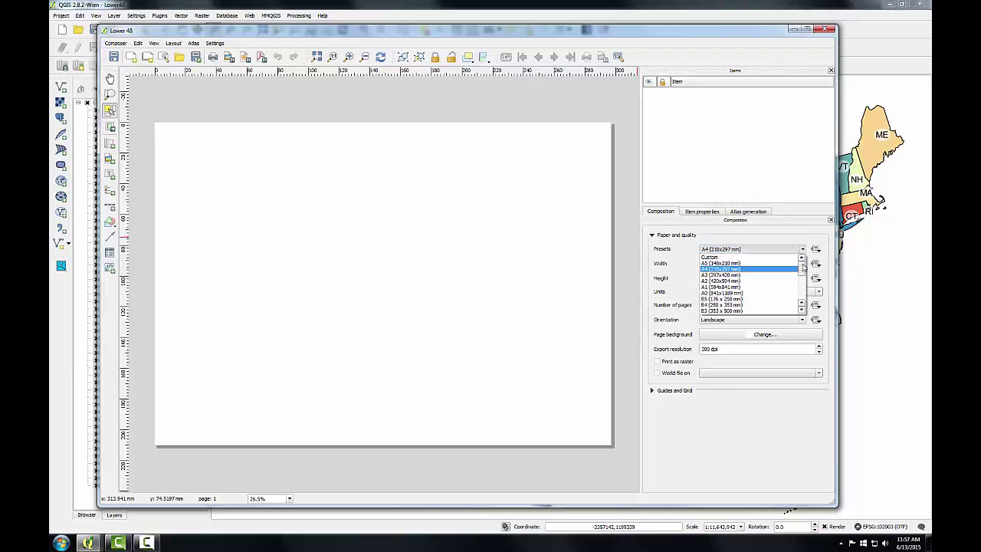
left_click_drag(803, 266, 803, 283)
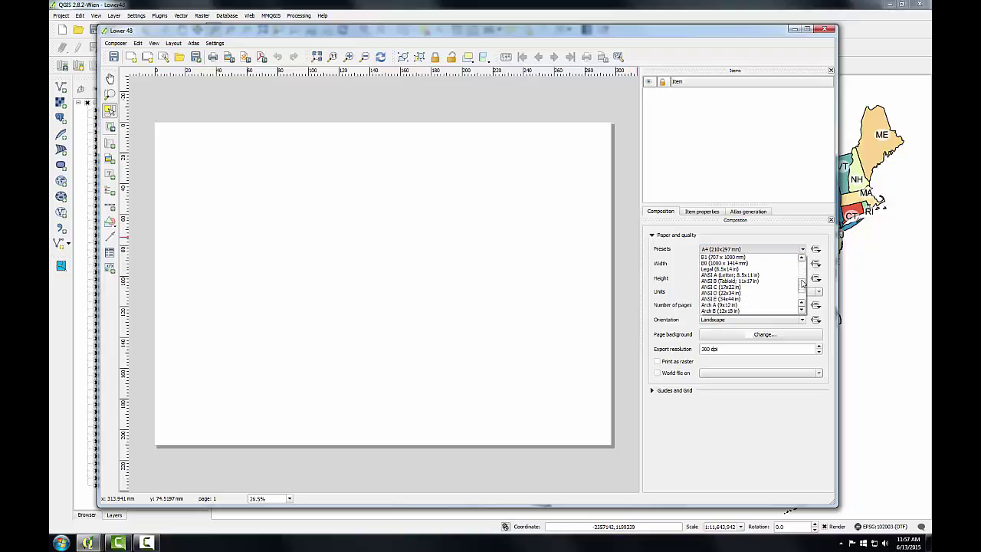
left_click(740, 278)
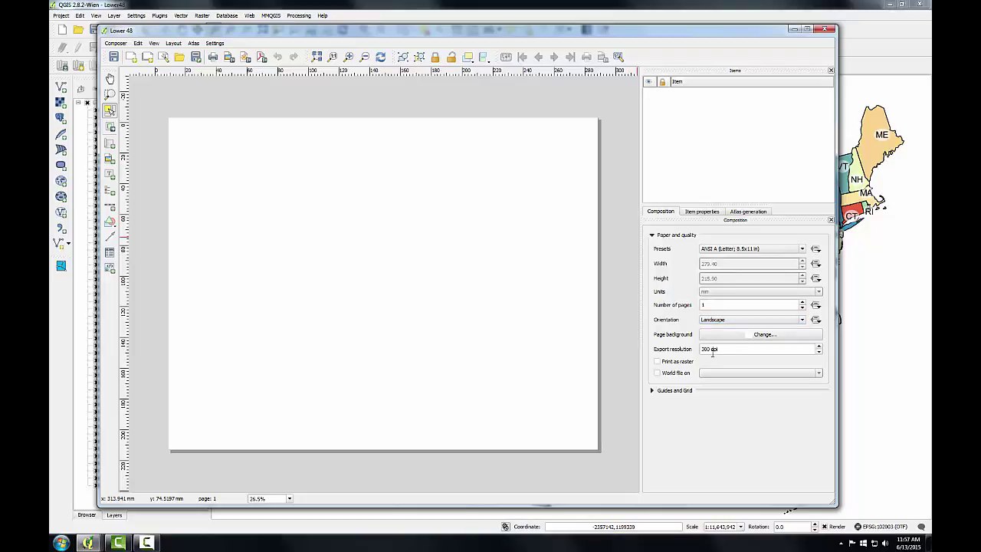
Step: Draw a map frame across most of the page, creating Map 0 with the states
left_click(112, 145)
left_click_drag(171, 120, 595, 447)
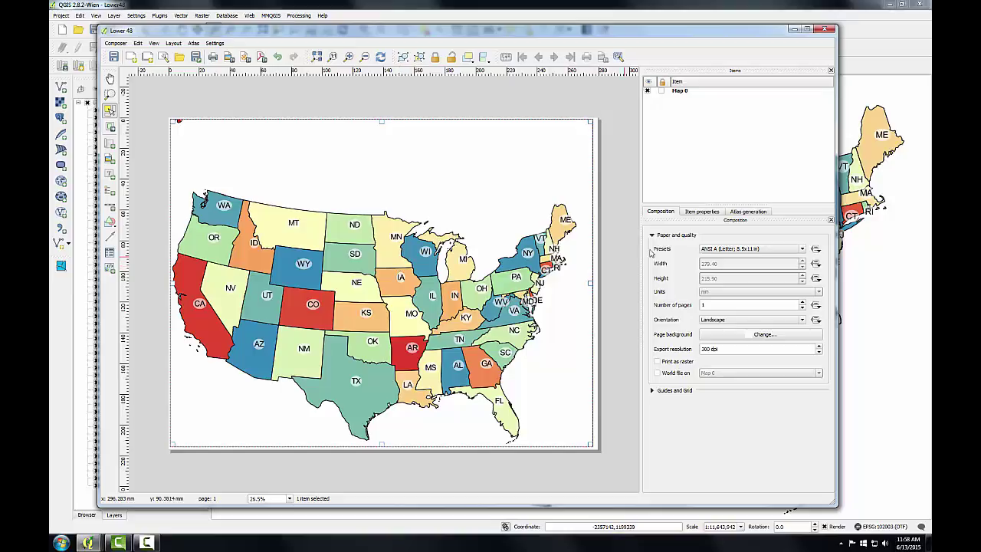
Step: Position Map 0 at X 0, Y 0 with width 279.4 mm and height 215.9 mm
left_click(698, 212)
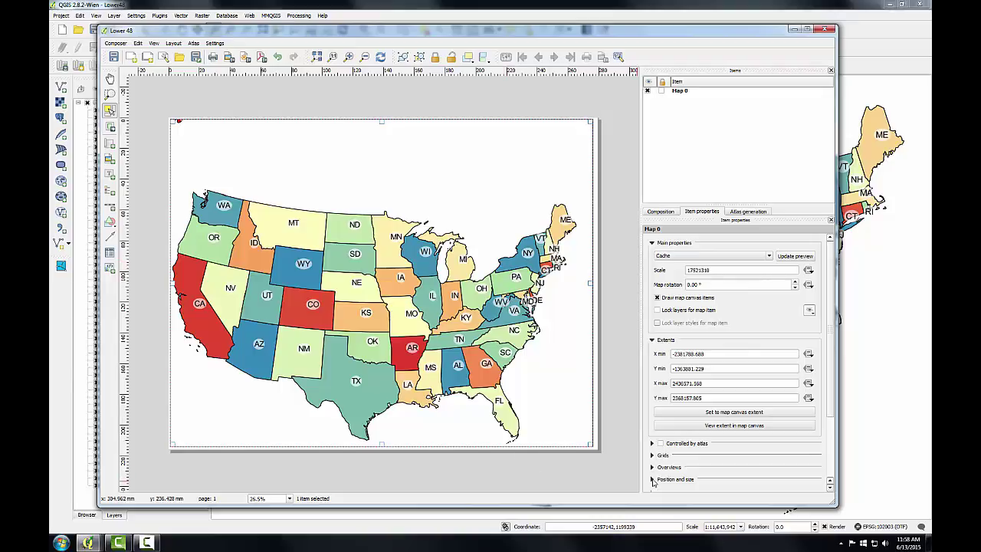
left_click(652, 478)
scroll(708, 392, "down", 2)
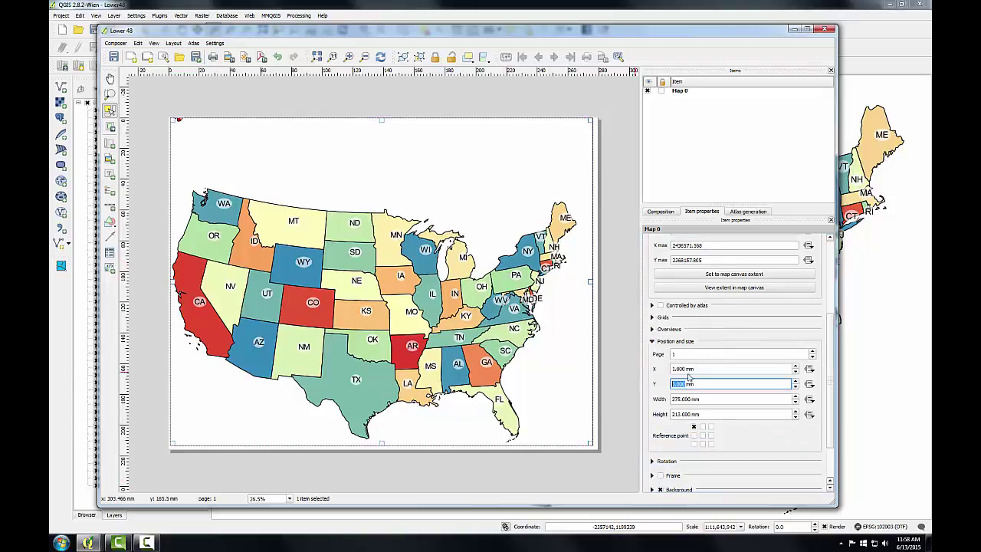
left_click(674, 368)
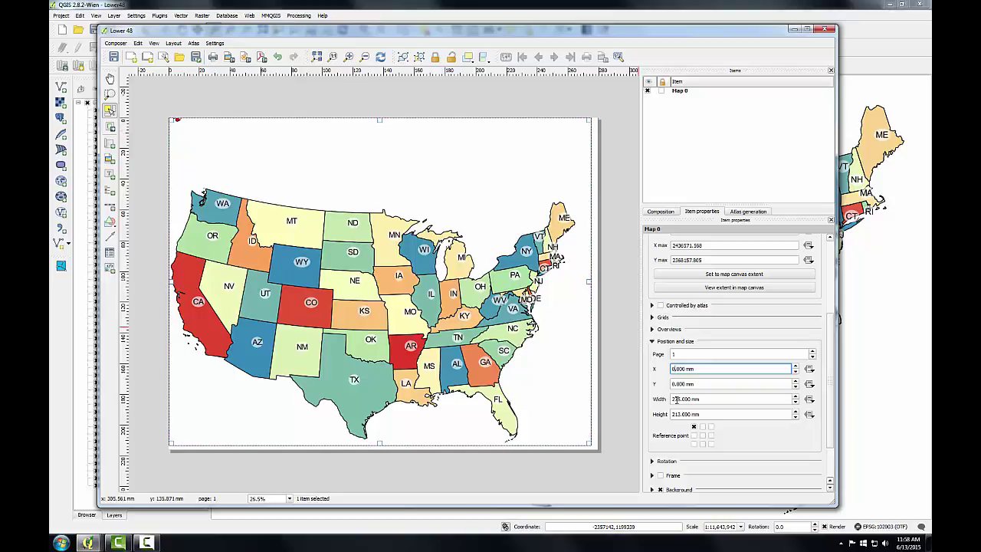
left_click(676, 398)
key("Delete")
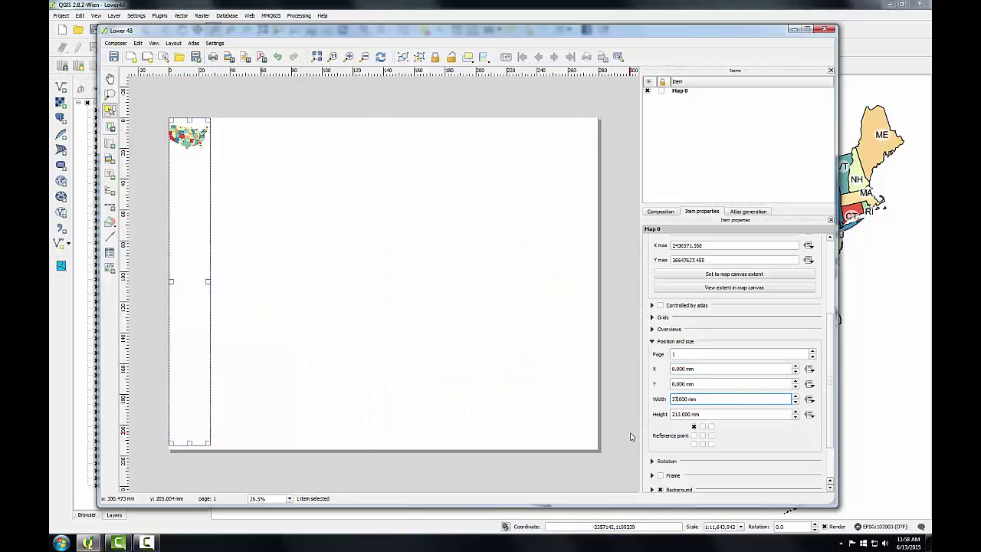
type("9.4")
left_click(678, 413)
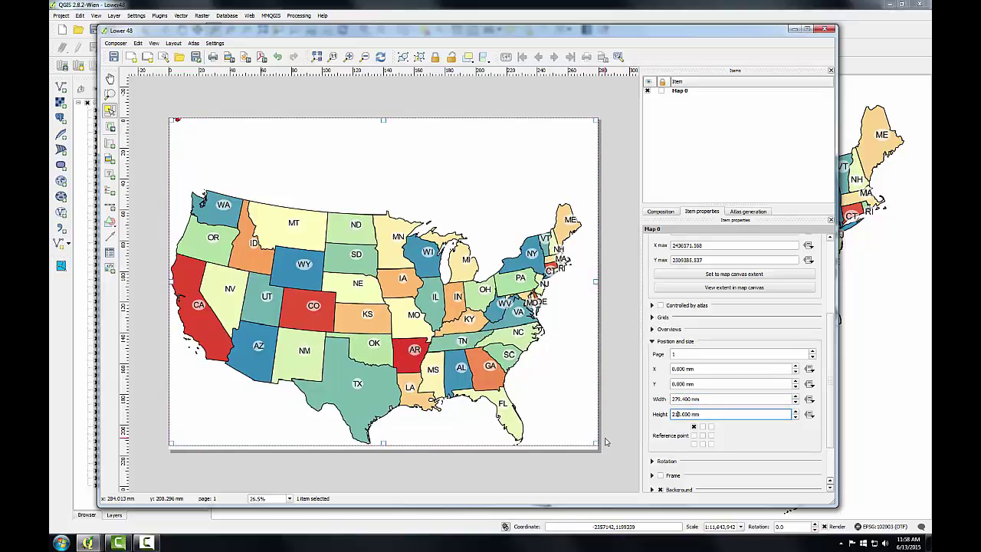
key("Delete")
type("5.9")
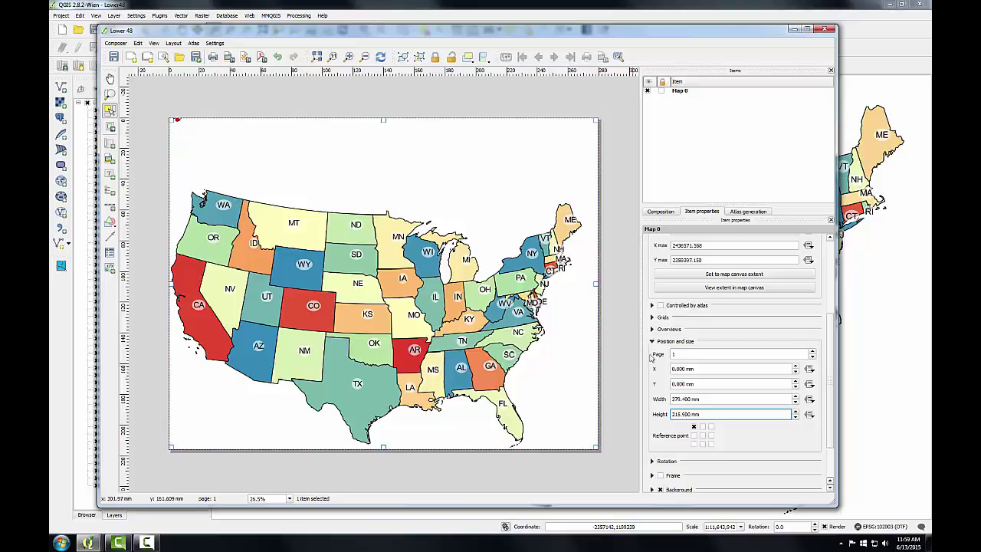
Step: Match Map 0's extent to the main map canvas view
left_click(832, 347)
left_click_drag(832, 348, 830, 268)
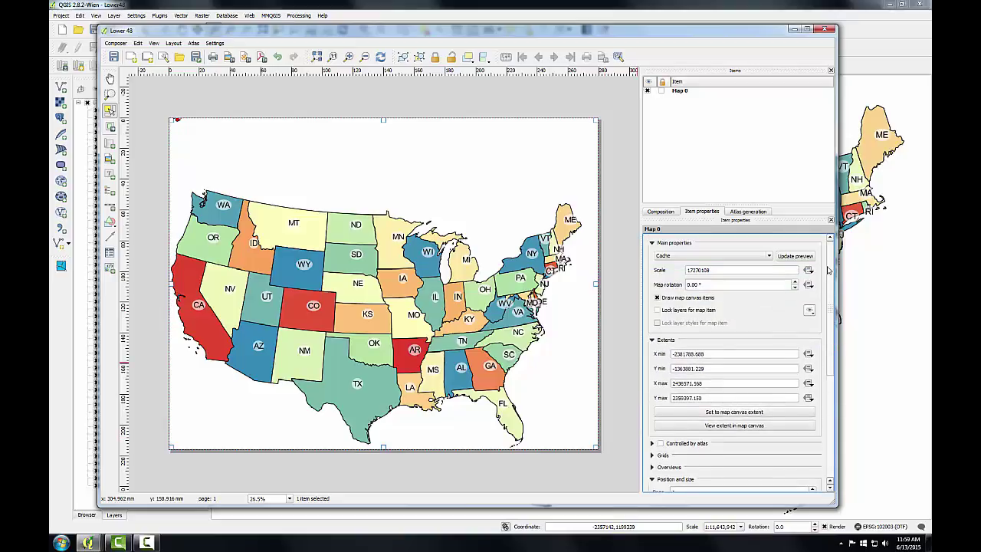
left_click(736, 415)
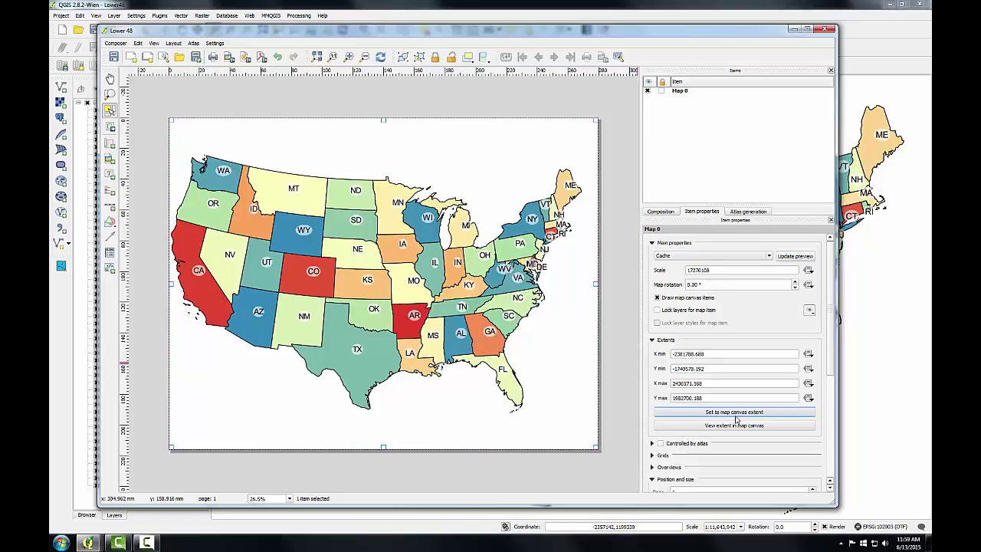
Step: Set the map scale to 18000000 and shift the states slightly right within the frame
double_click(714, 269)
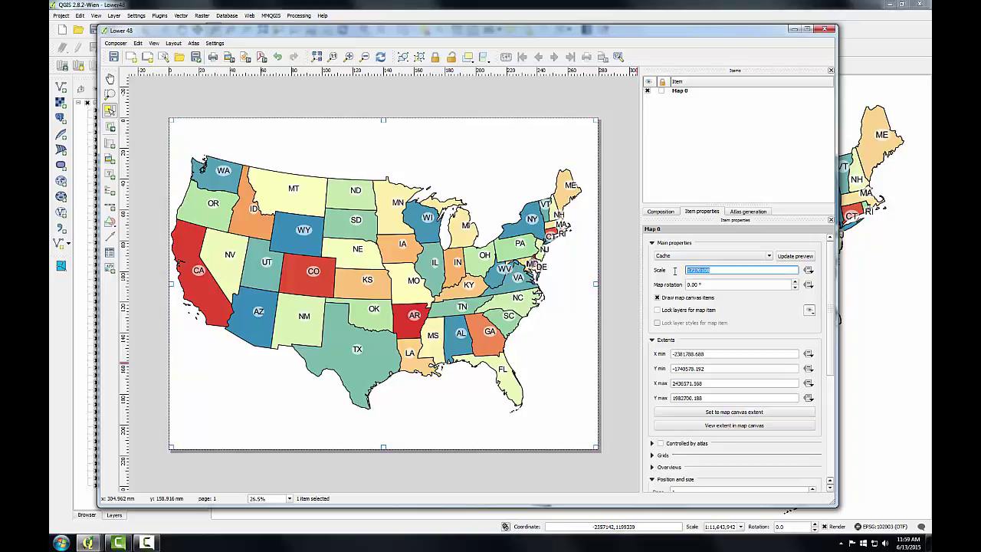
type("18000000")
key("Return")
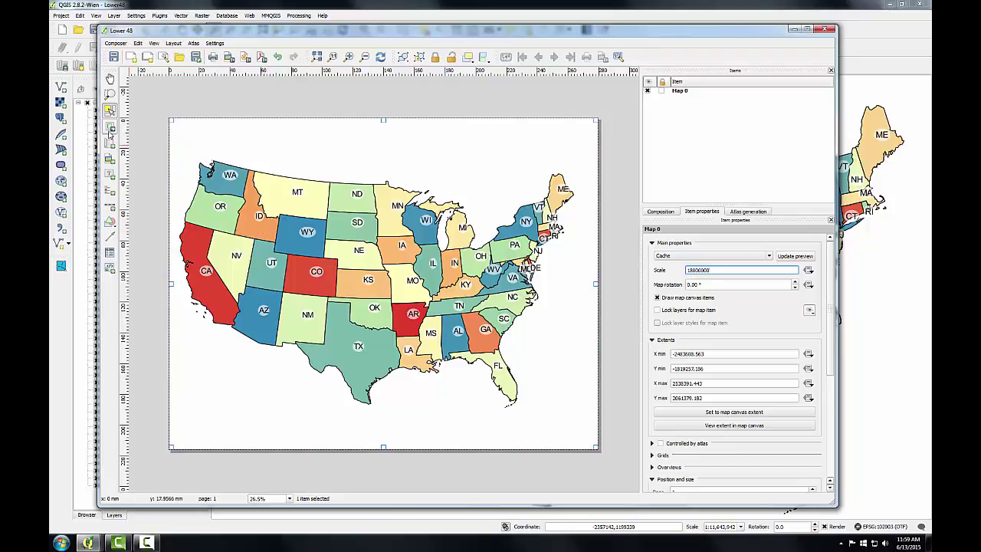
left_click(111, 129)
left_click_drag(251, 237, 266, 239)
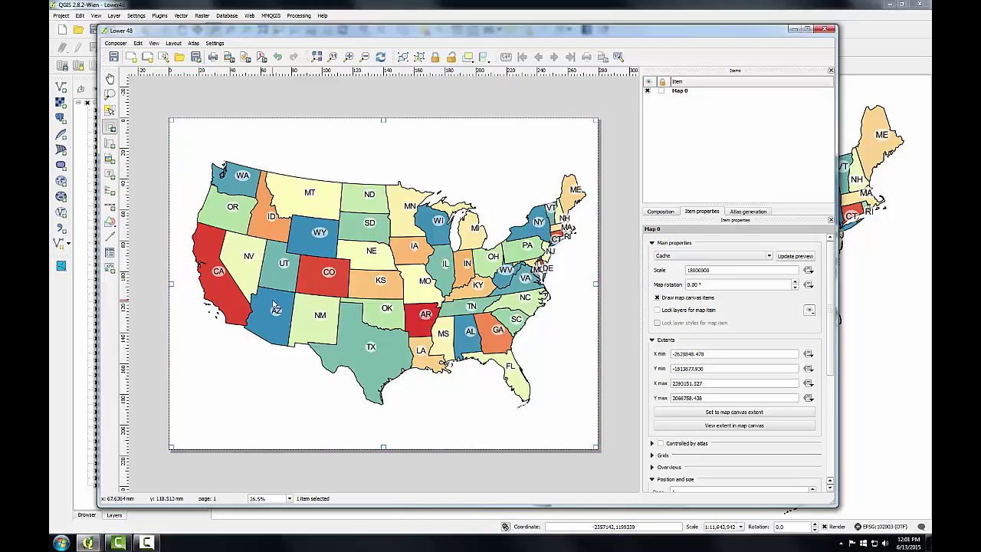
Step: Make the composition's page background 100% transparent
left_click(659, 212)
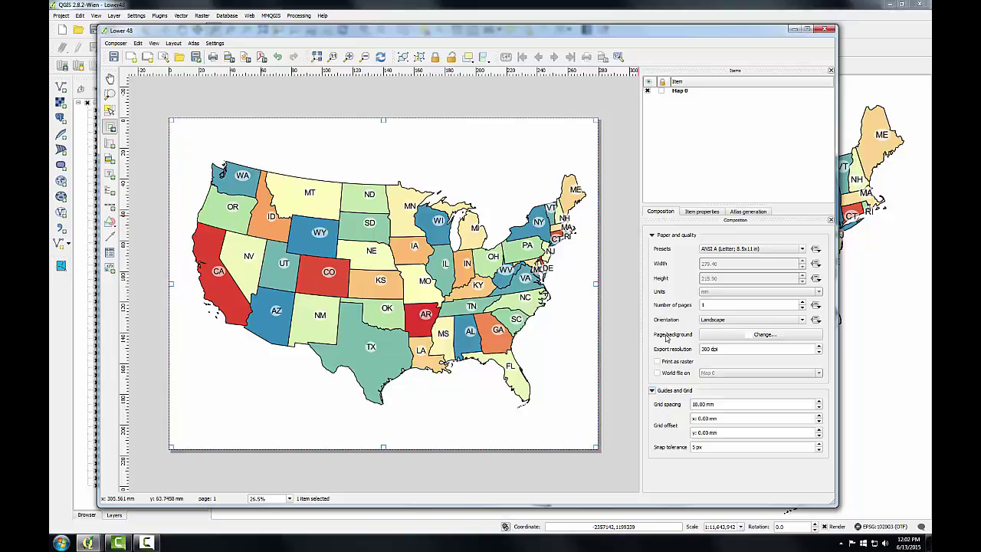
left_click(725, 335)
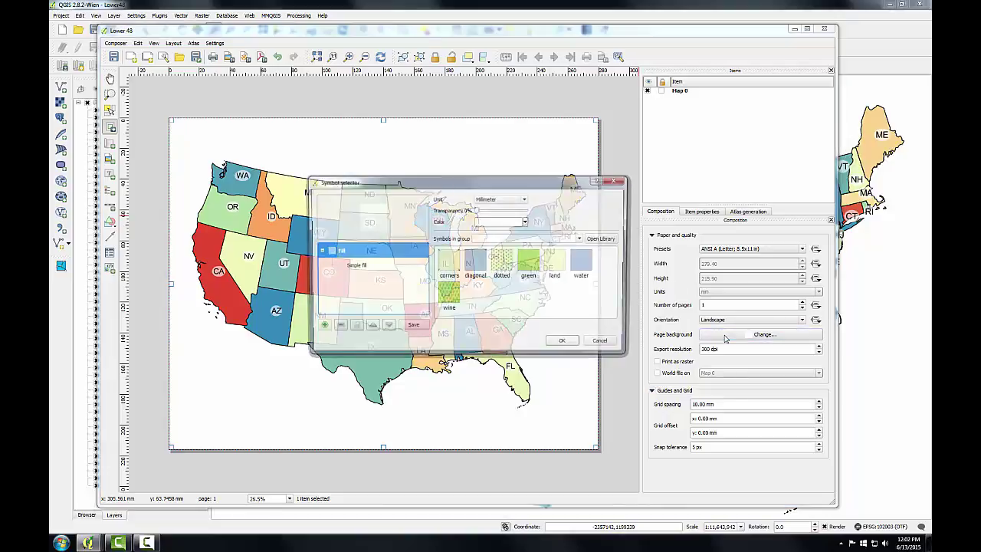
left_click_drag(476, 210, 545, 213)
left_click(570, 343)
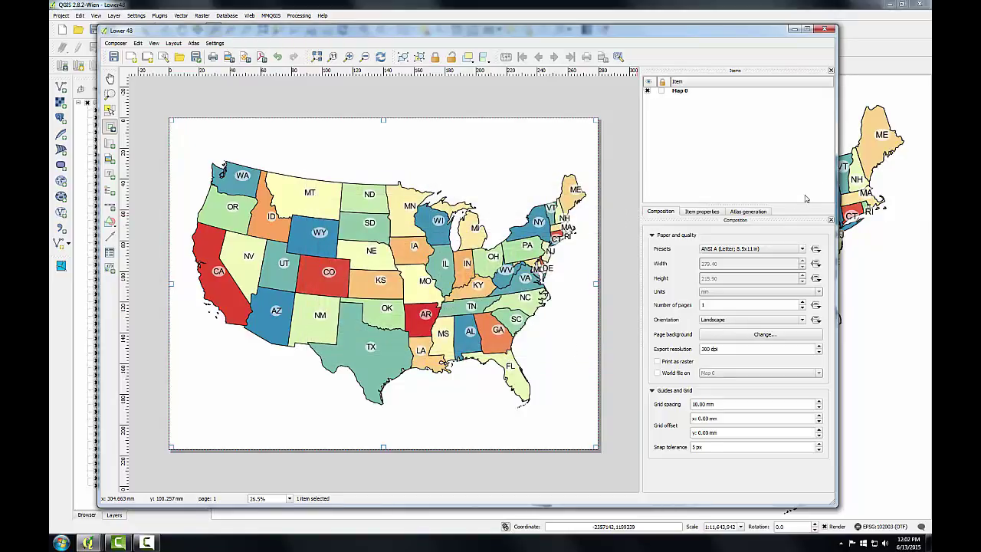
Step: Turn off Map 0's background in its item properties
left_click(708, 214)
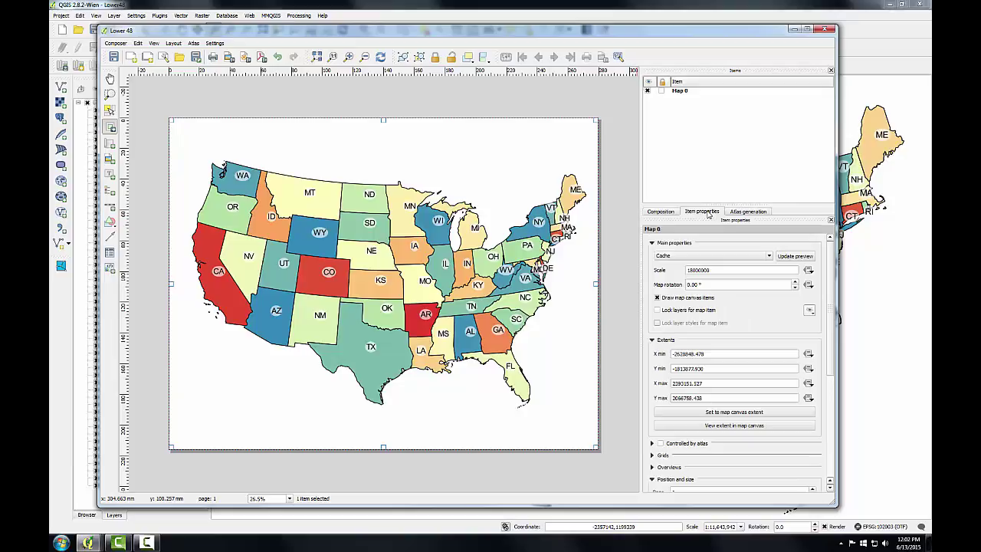
left_click_drag(829, 252, 842, 369)
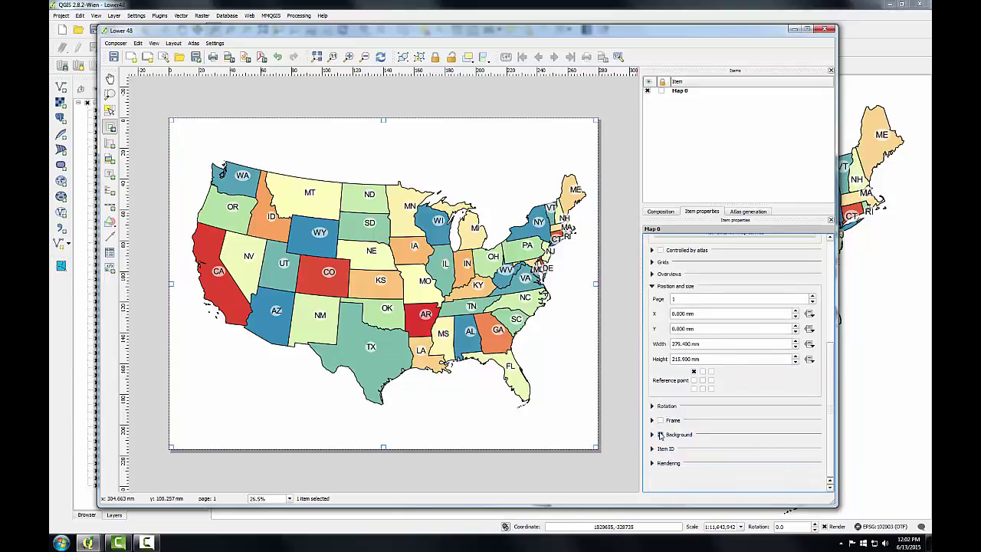
left_click(660, 434)
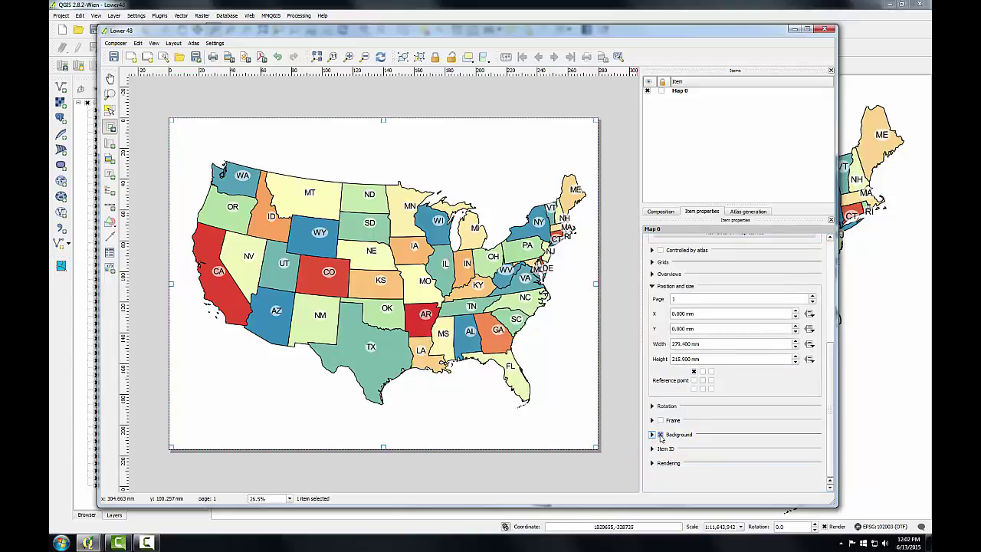
Step: Export the layout as PDF 'Lower48States' into C:\GST 104 Labs - QGIS 2.8\Lab 3\Lab 3 Data
left_click(115, 43)
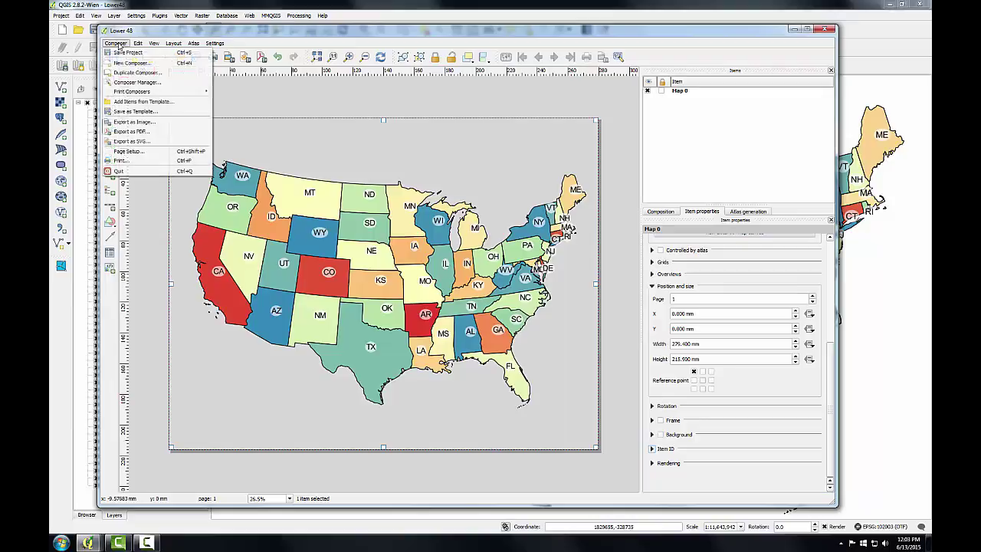
left_click(135, 132)
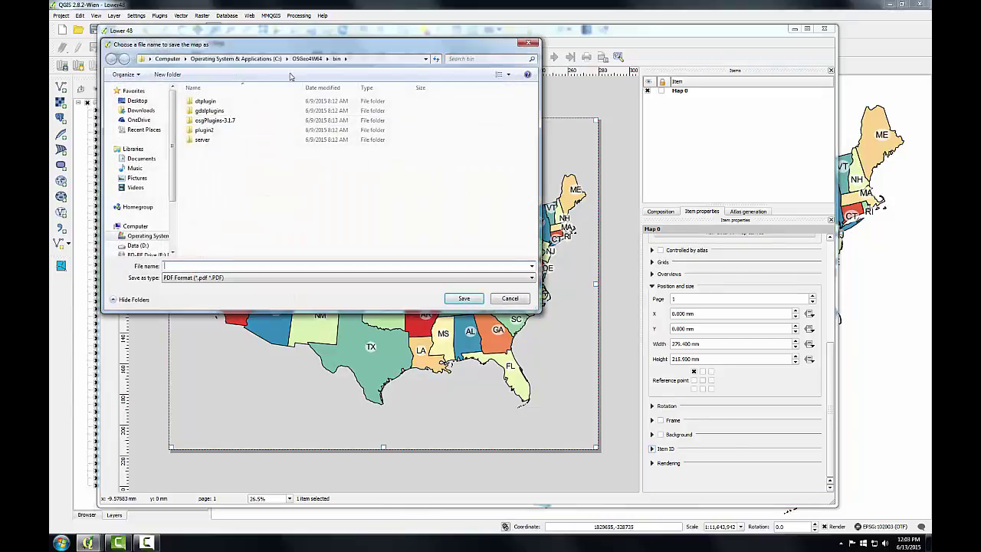
left_click(235, 58)
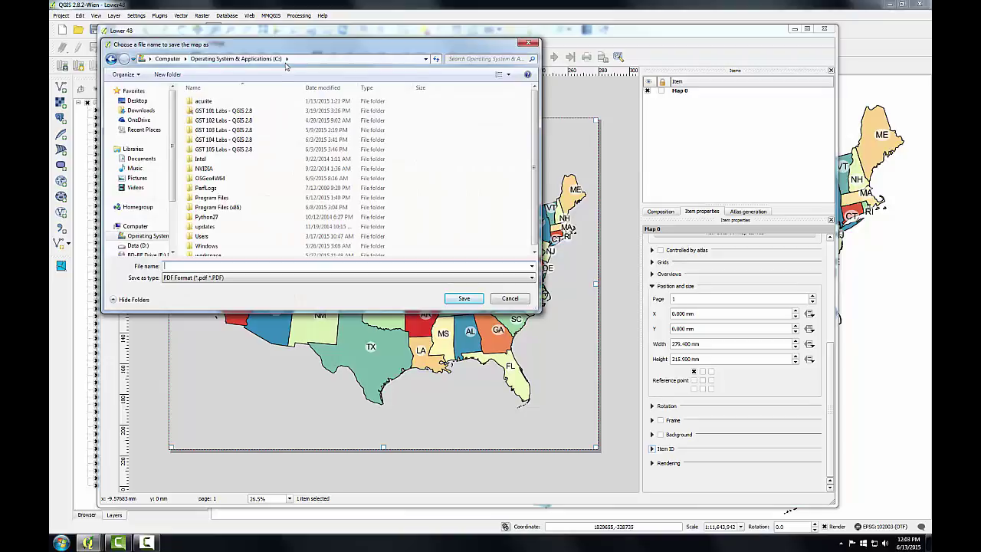
double_click(224, 139)
double_click(204, 120)
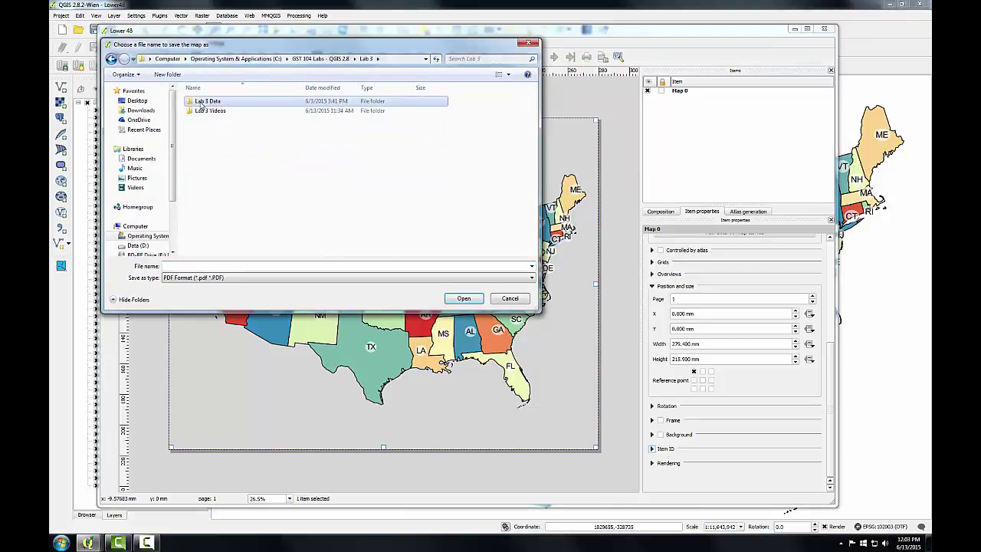
double_click(202, 106)
left_click(188, 265)
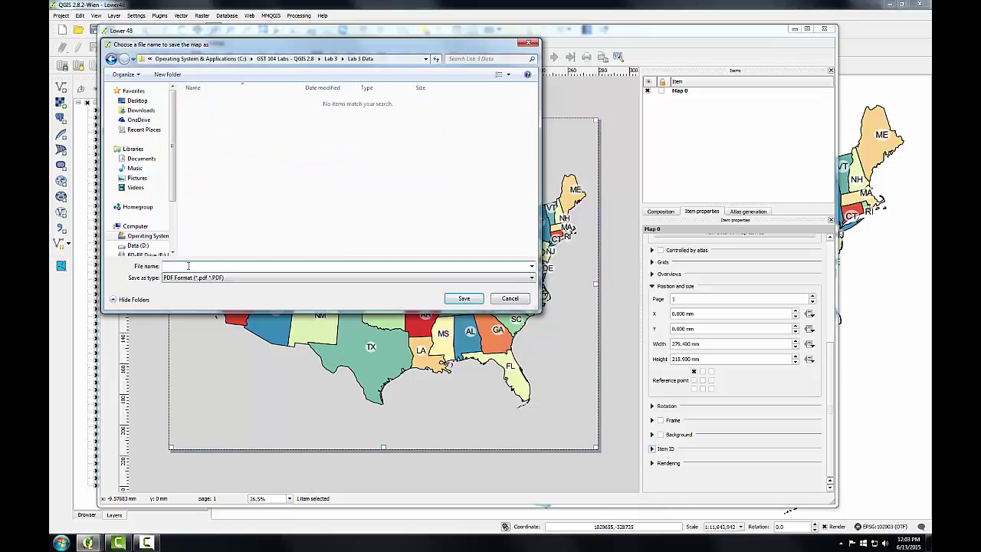
type("Lower")
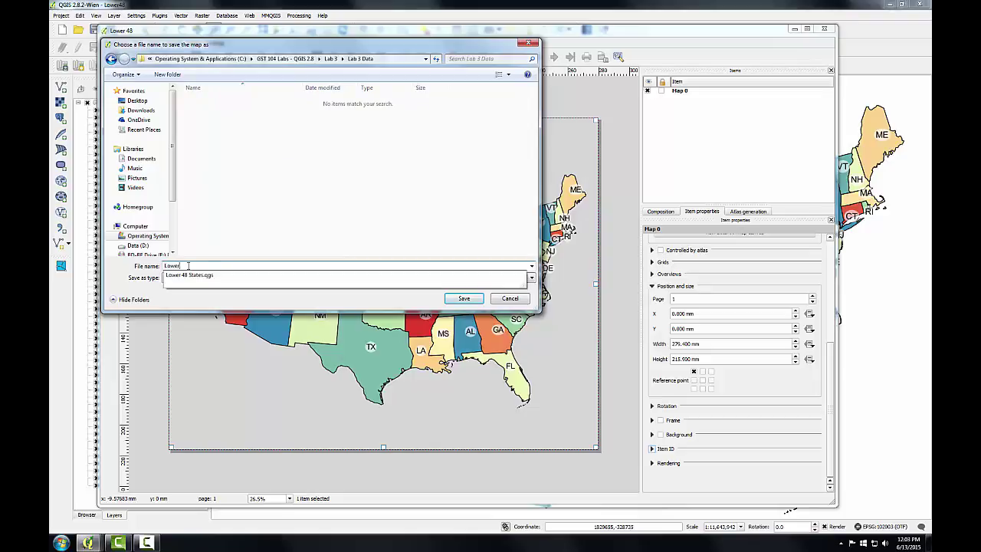
type("48States")
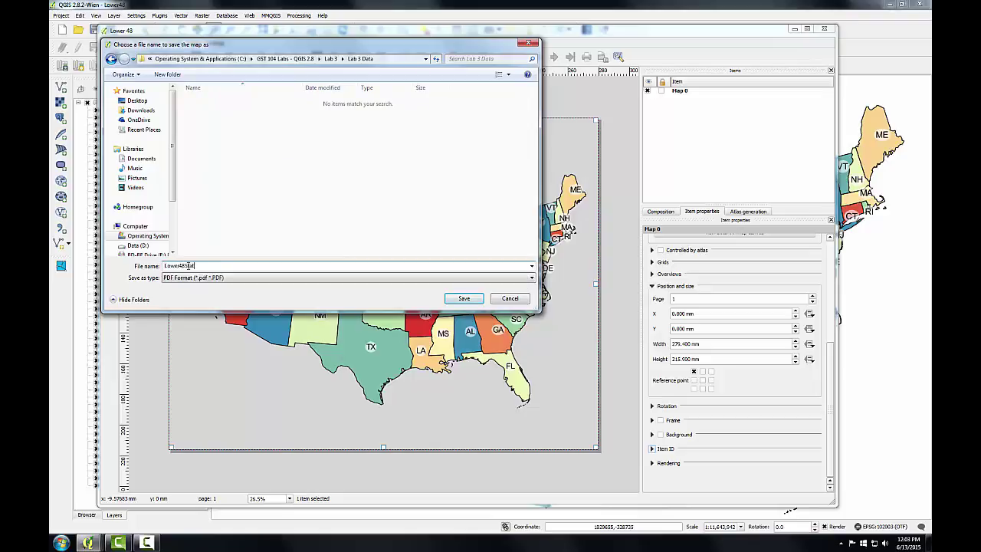
left_click(466, 298)
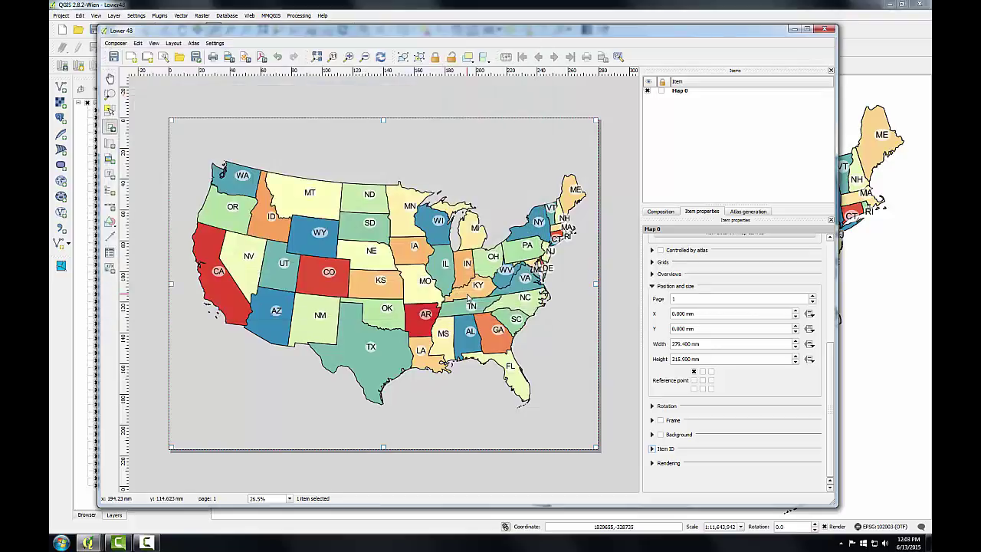